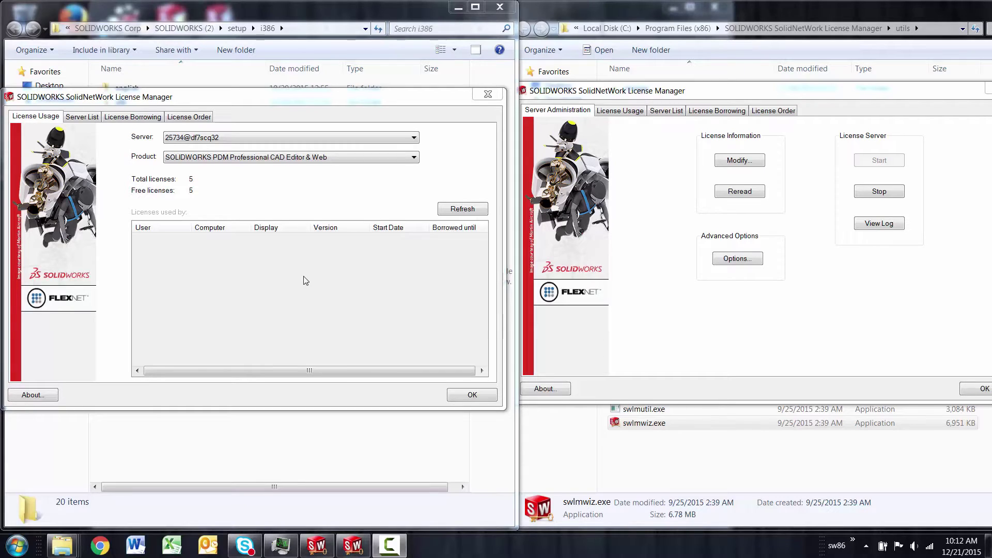
Step: Locate the SolidNetWork License Manager Client and Server shortcuts under SOLIDWORKS Tools in the SOLIDWORKS 2016 program group
click(17, 546)
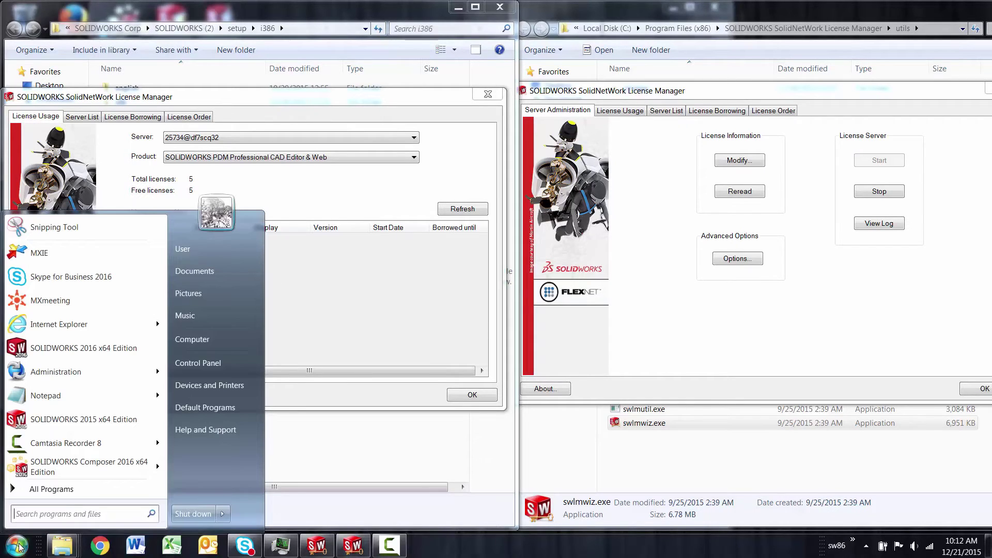
click(52, 489)
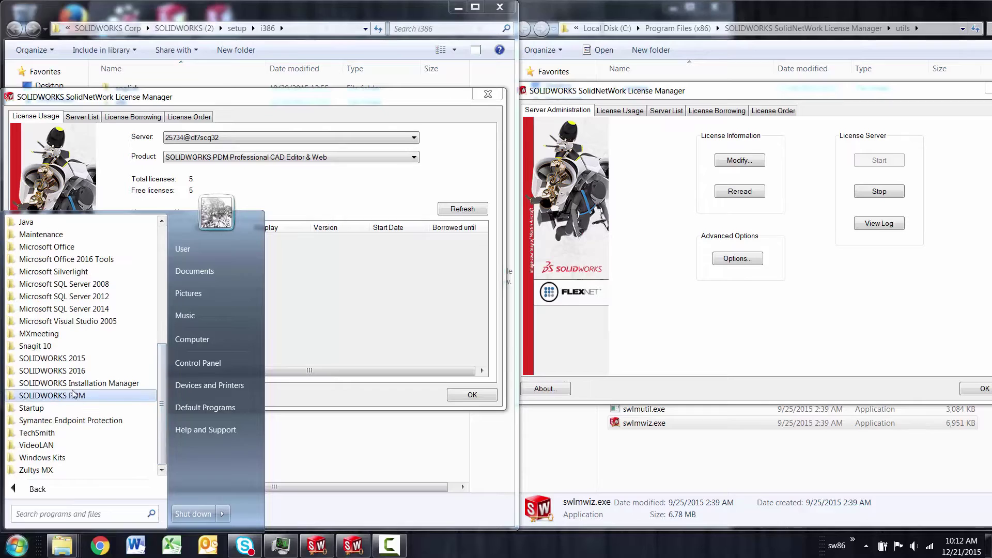
click(63, 373)
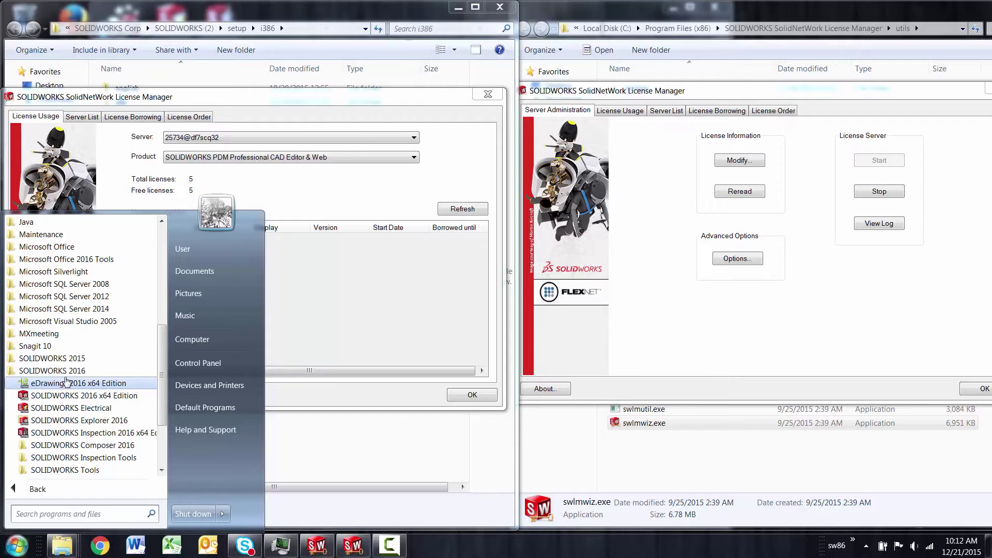
click(77, 471)
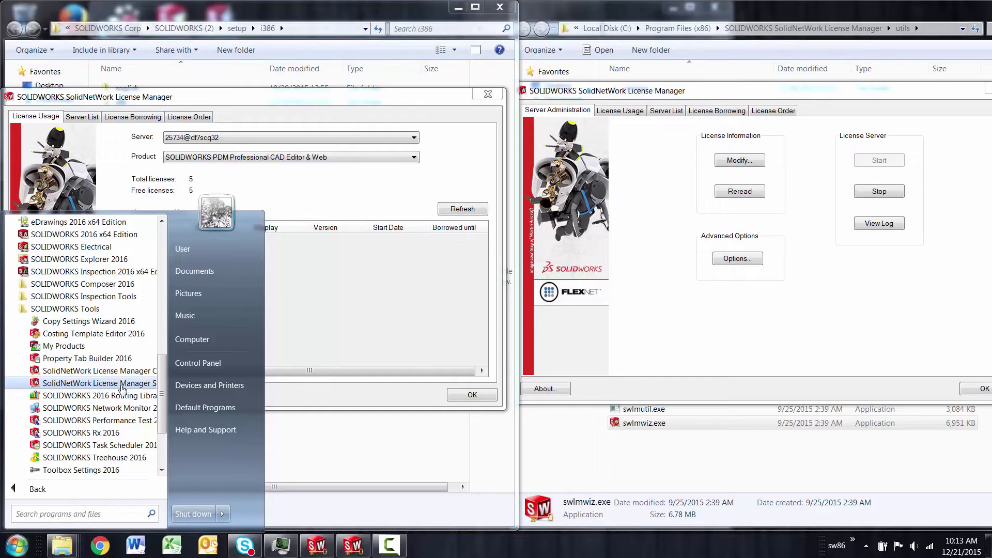
click(299, 103)
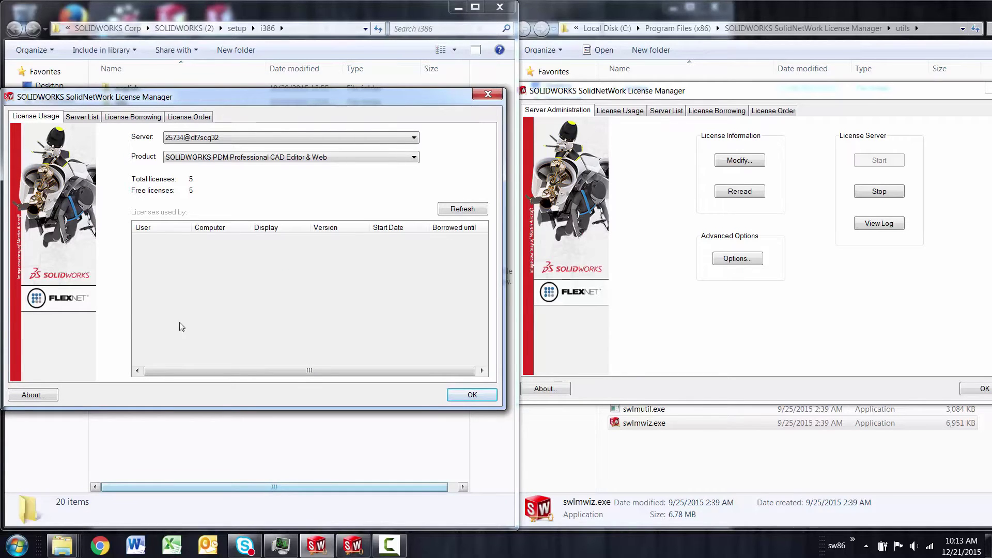
Step: Move the client and server License Manager windows off the folder listings to compare the two swlmwiz.exe files
drag(203, 100, 209, 392)
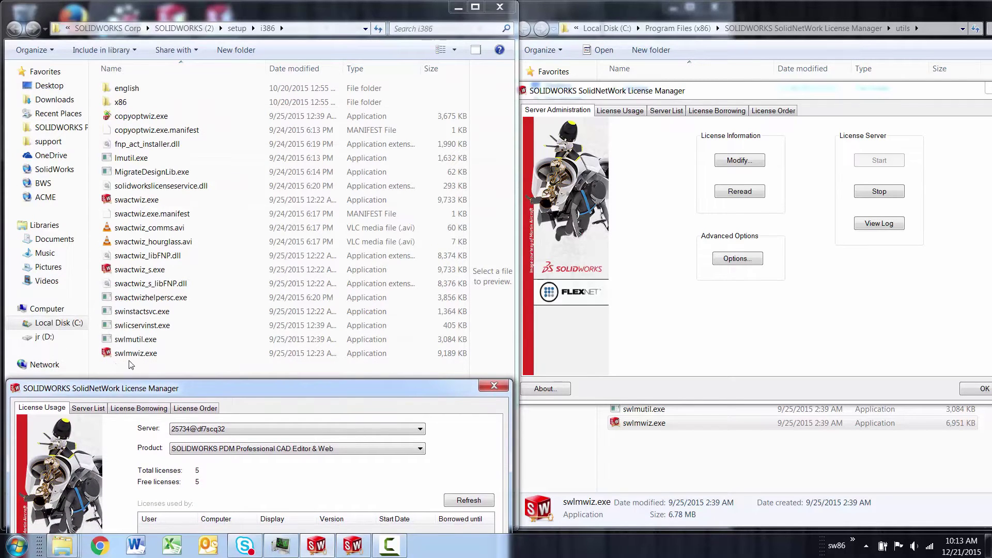
drag(677, 91, 655, 459)
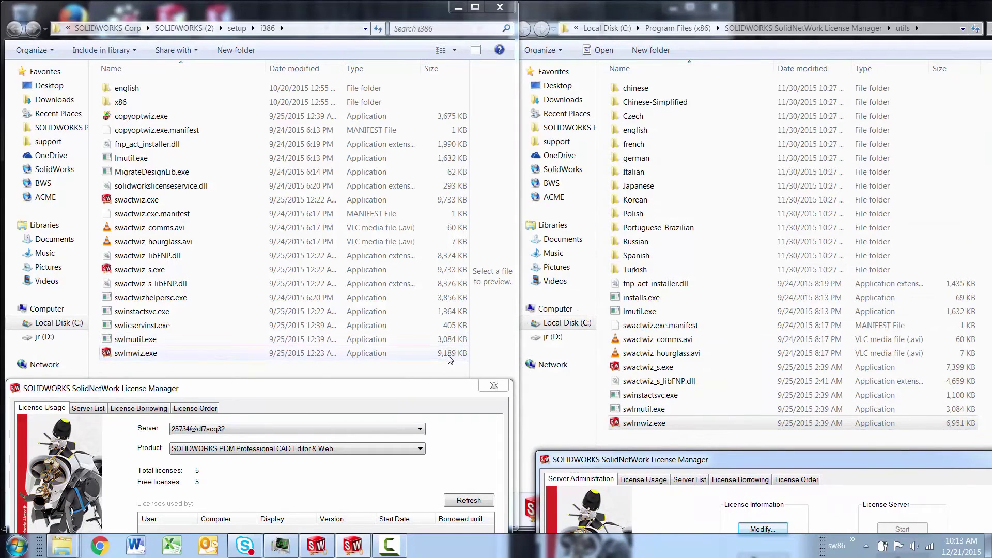
drag(678, 459, 629, 87)
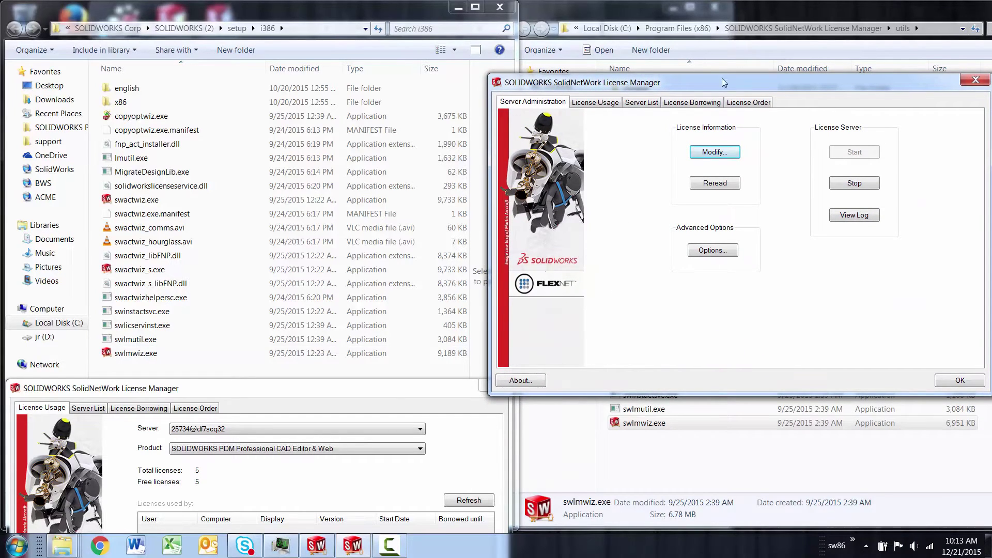
Step: Display the full path of the utils folder that holds the server's swlmwiz.exe
click(759, 5)
click(784, 31)
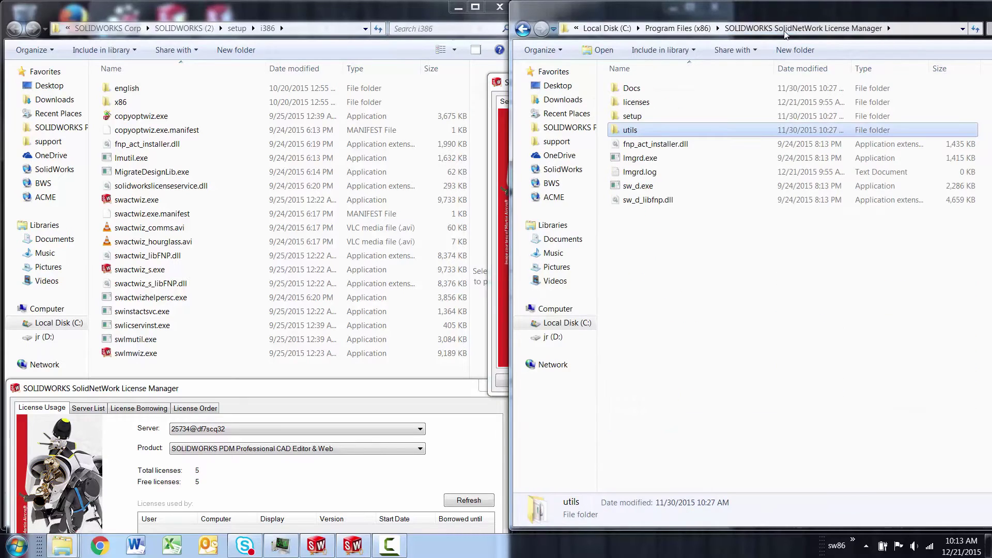
click(547, 29)
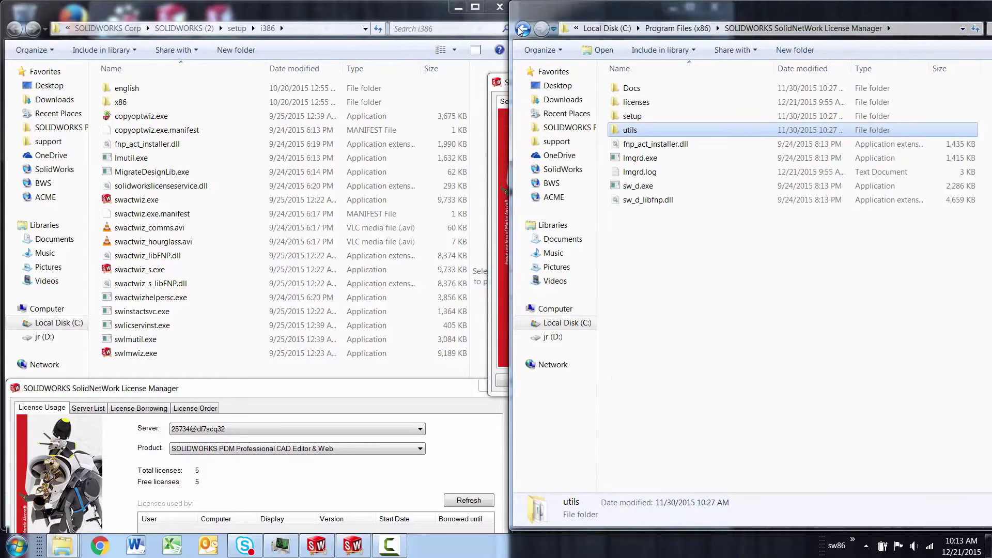
click(935, 34)
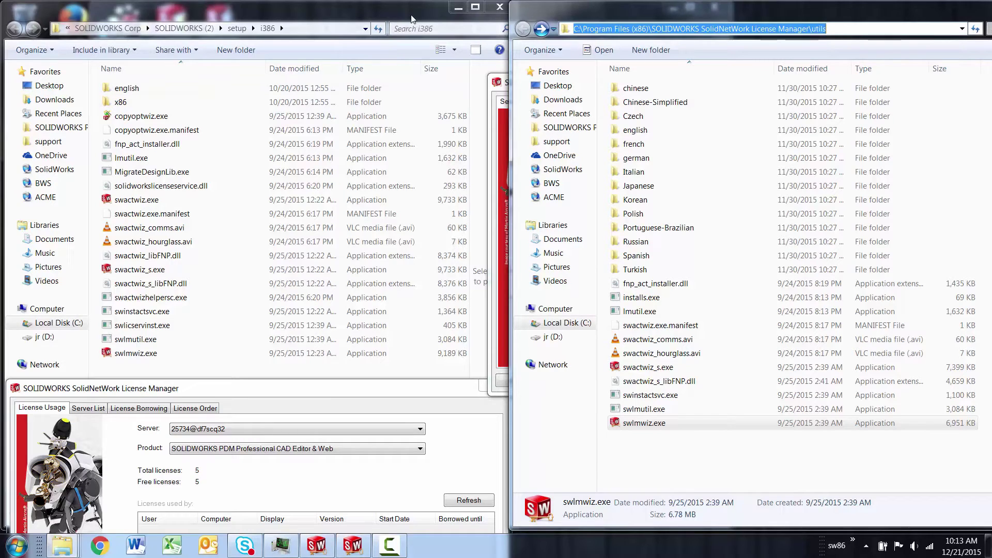
drag(576, 13, 591, 20)
Step: Display the full path of the client's i386 folder and check the file details of its swlmwiz.exe
click(193, 22)
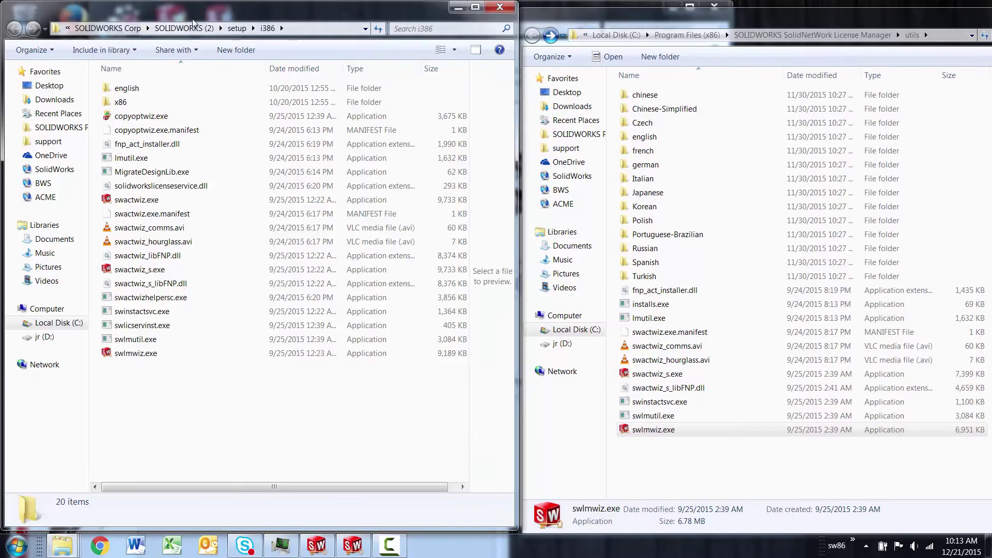
click(320, 28)
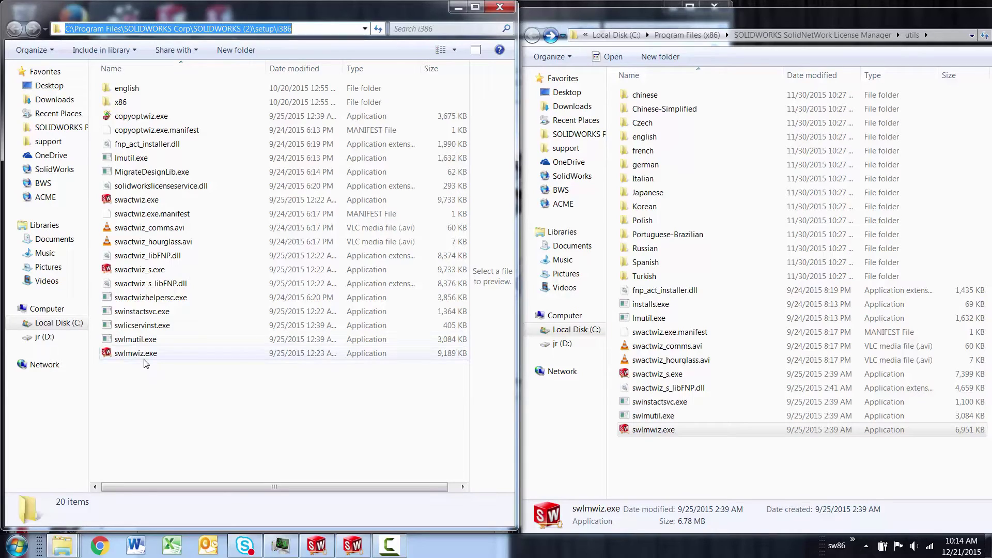
mouse_move(146, 364)
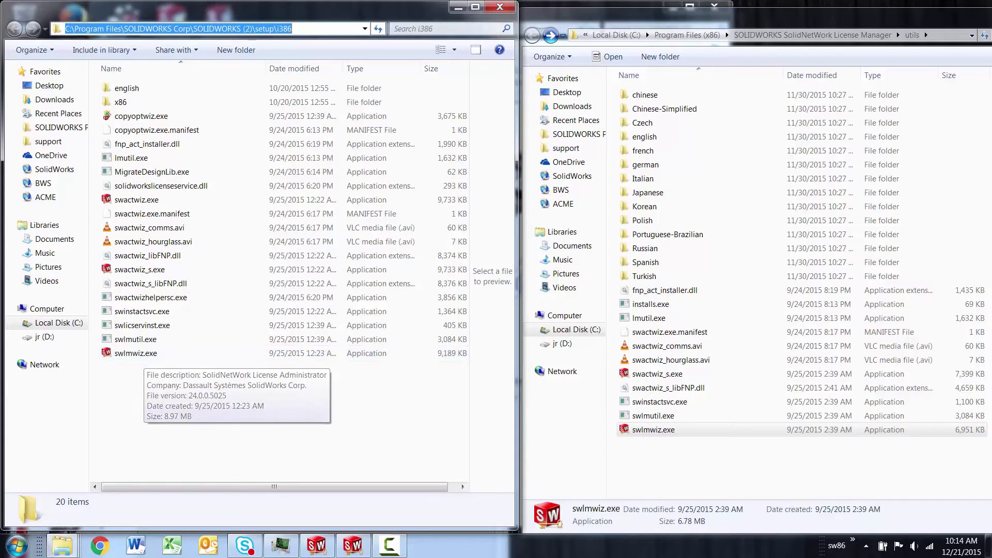
Step: Bring both License Manager windows forward and arrange them side by side, each over its own installation folder
click(317, 547)
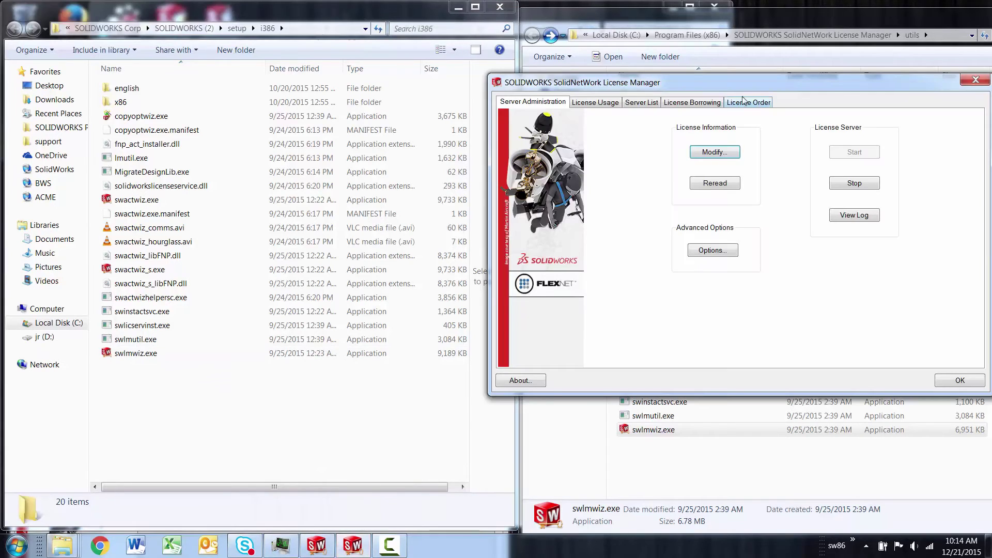
drag(738, 85, 663, 85)
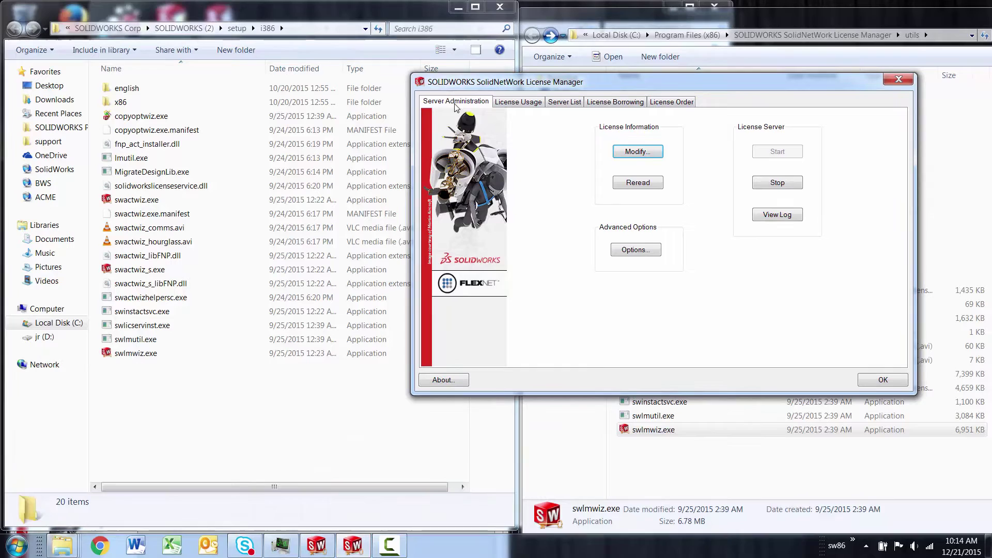
click(322, 549)
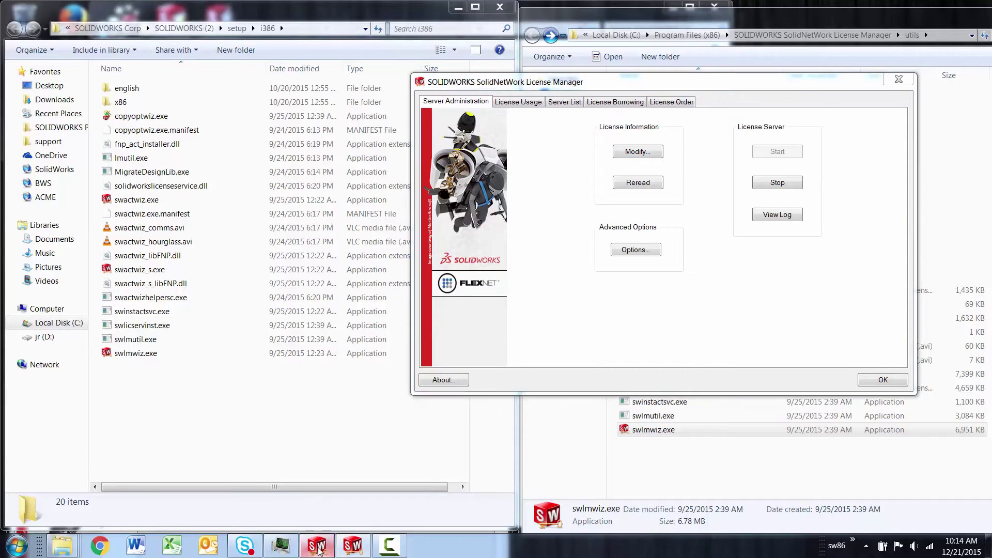
drag(268, 380, 262, 107)
drag(493, 85, 601, 101)
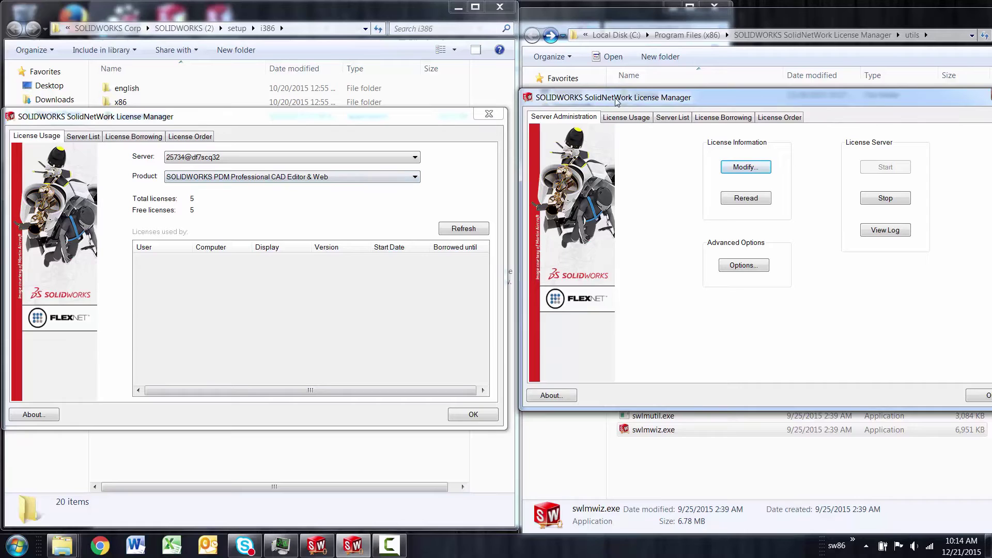
drag(616, 101, 614, 95)
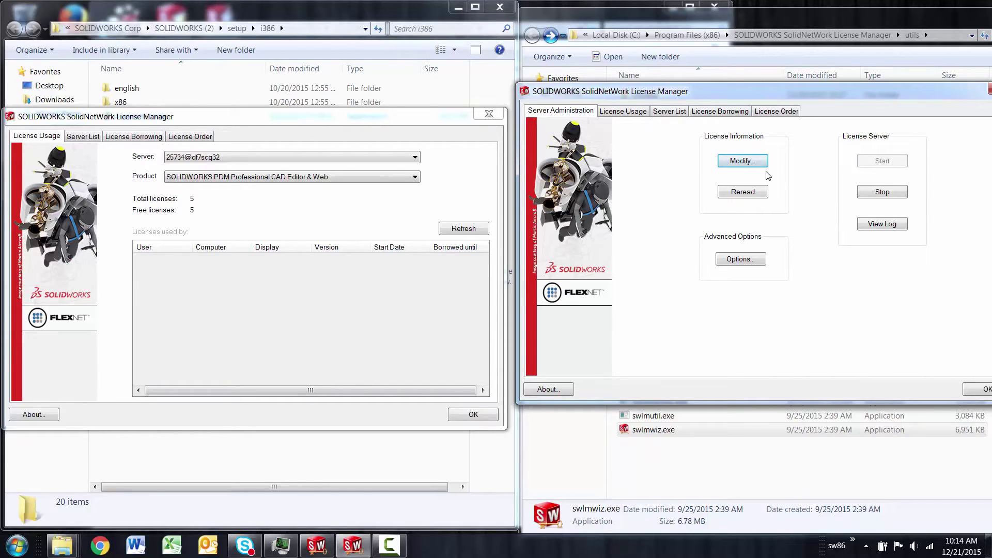
Step: Open the license modification wizard from Server Administration to view its activation and transfer options, and cancel it
click(743, 160)
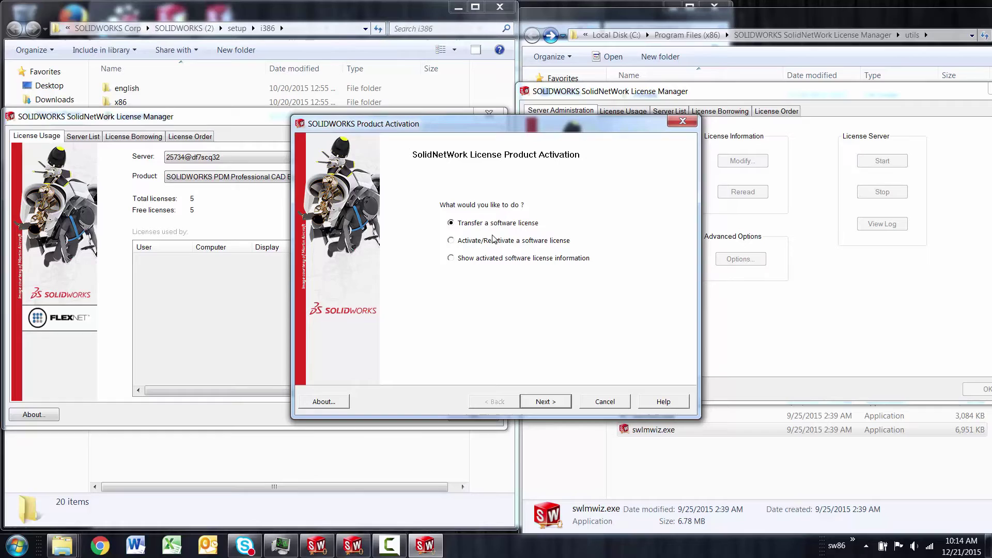
click(597, 402)
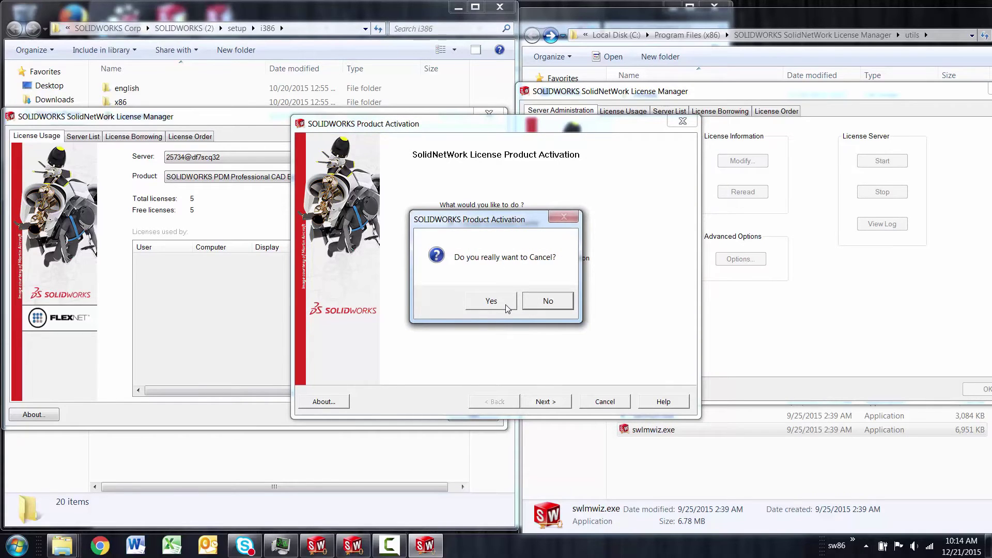
click(491, 301)
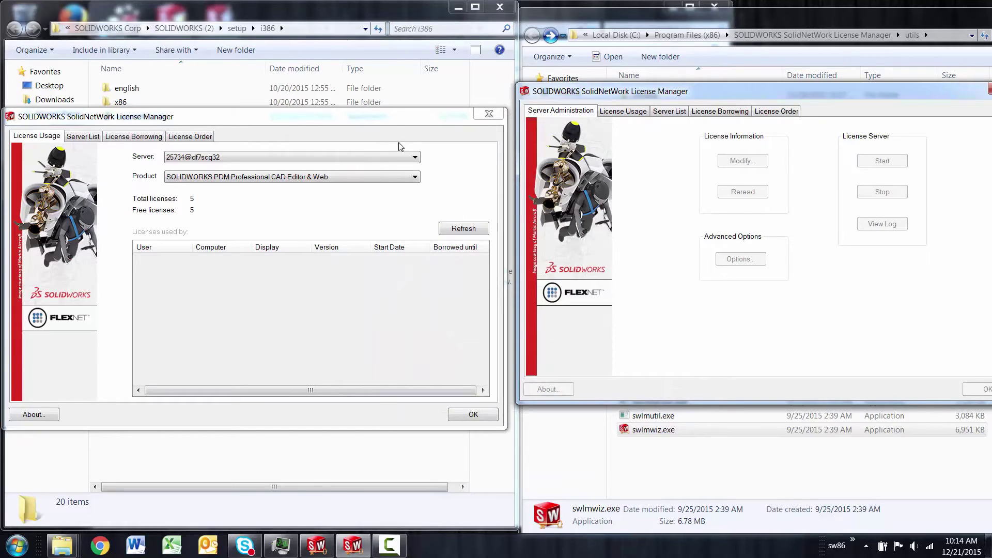
Step: Bring the client License Manager window to the front and reposition it beside the server window
click(342, 124)
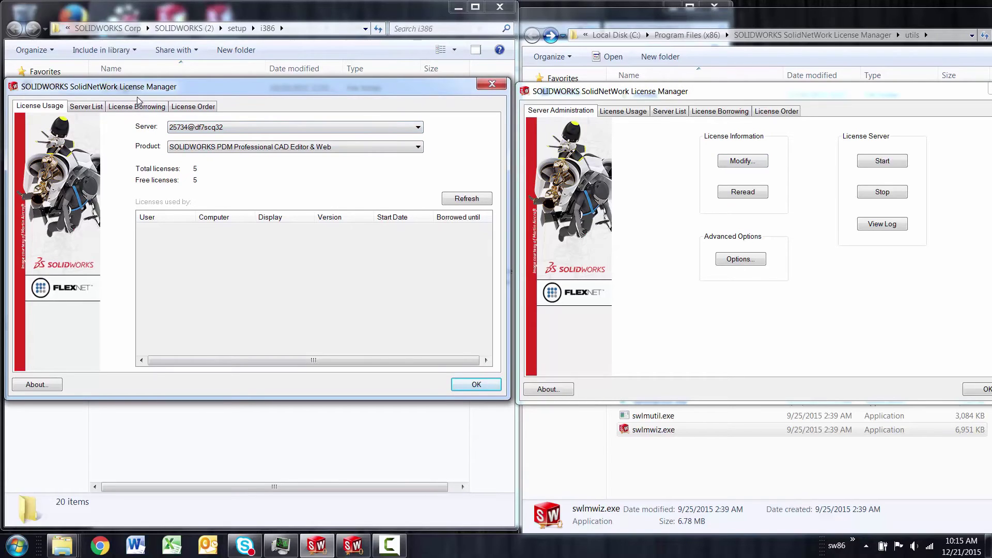
drag(227, 92, 248, 92)
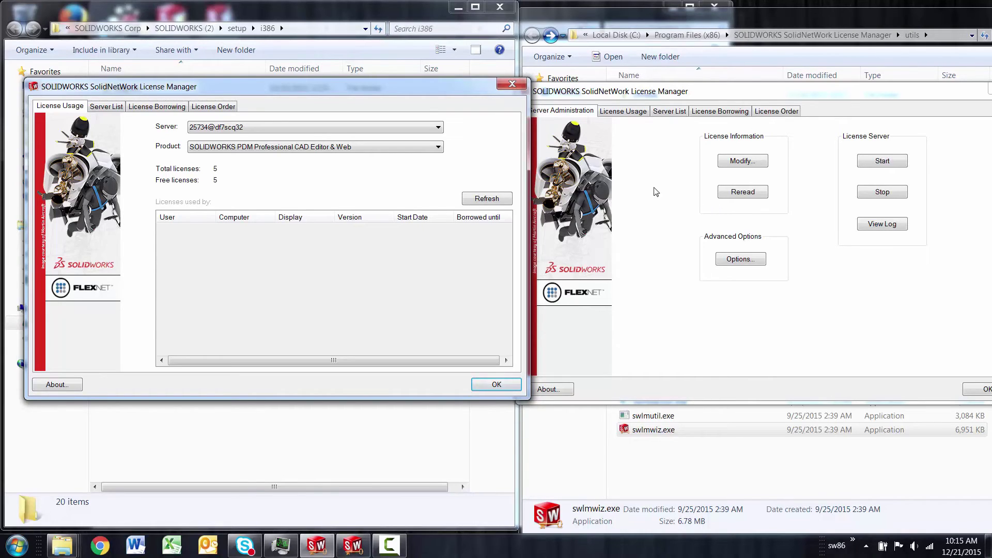
drag(409, 89, 399, 81)
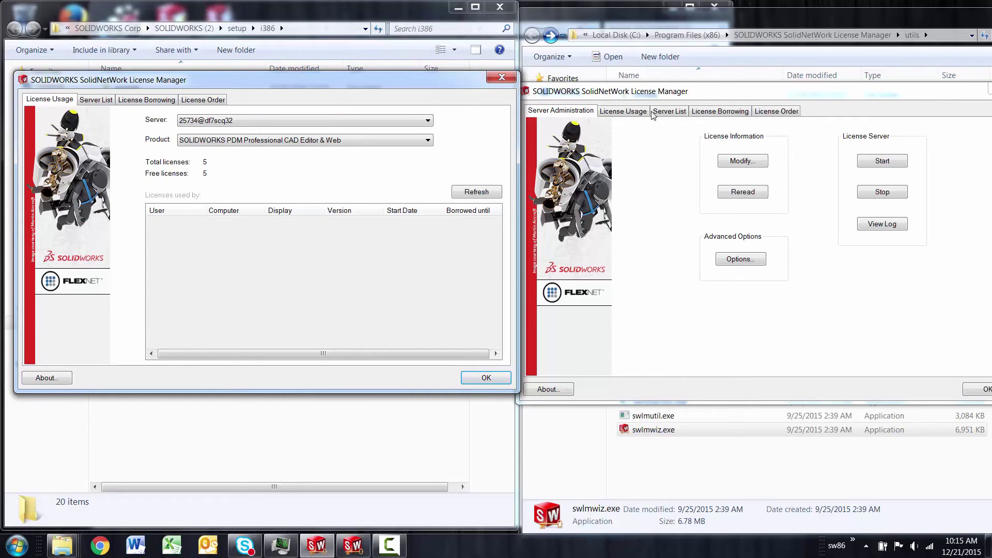
Step: Uncover the server's installation folder from behind its License Manager window and show the complete path to utils
drag(713, 98, 550, 178)
drag(695, 34, 623, 45)
click(688, 45)
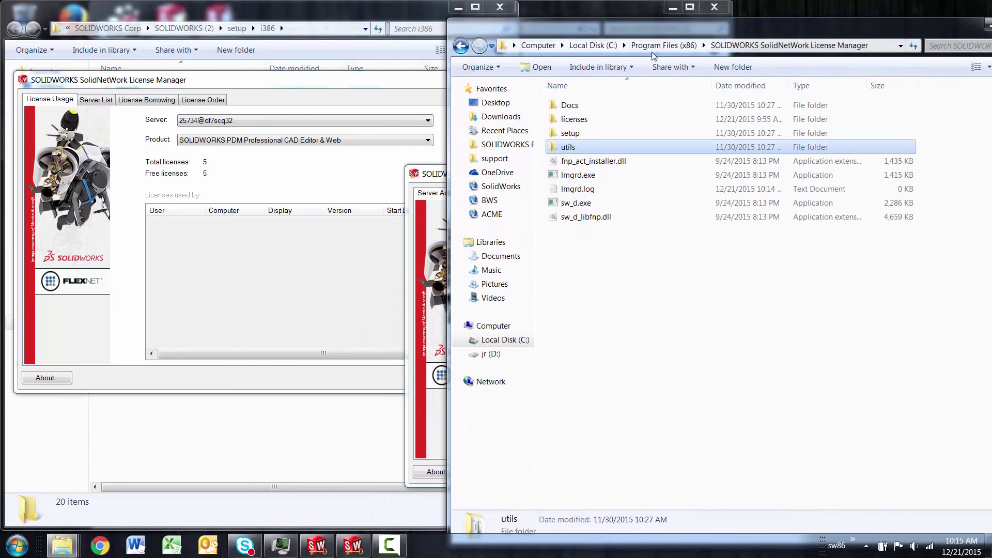
click(461, 45)
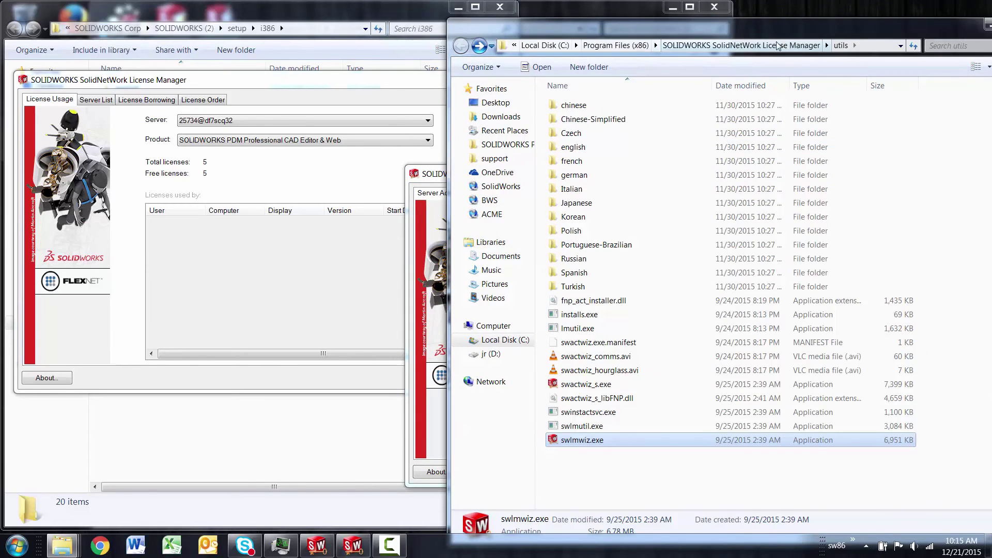
click(872, 46)
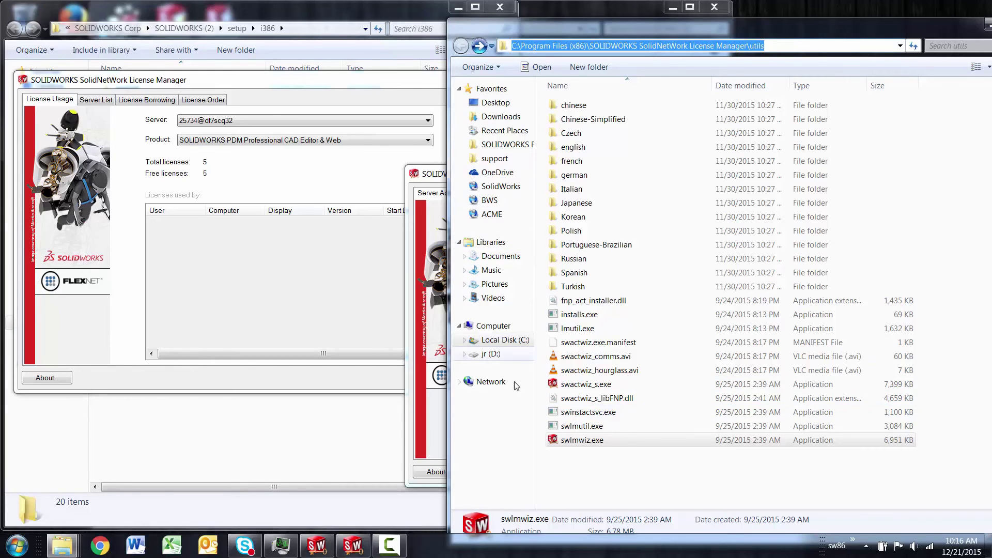
Step: Find the SolidNetWork License Manager Server 2016 shortcut in the SOLIDWORKS 2016 program group and read its description
click(18, 545)
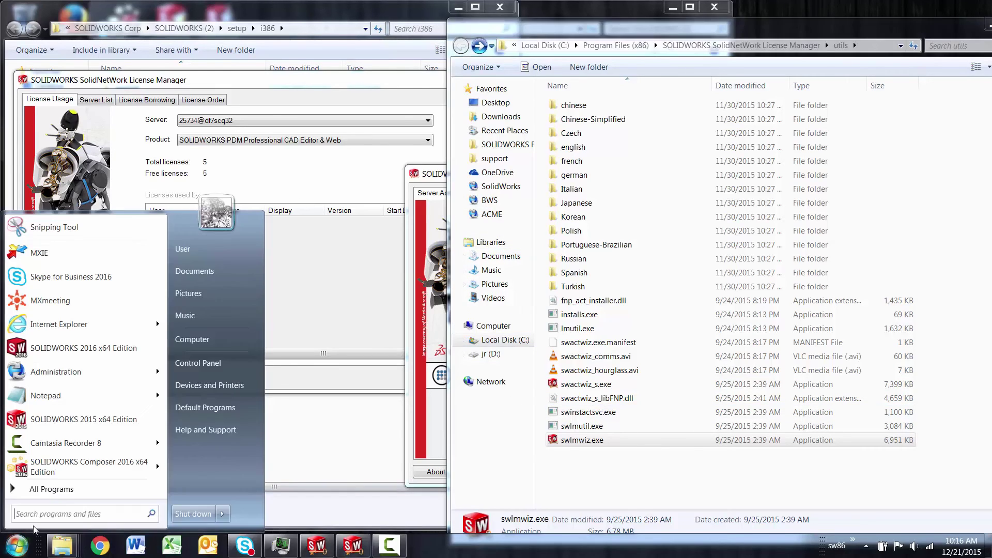
click(52, 489)
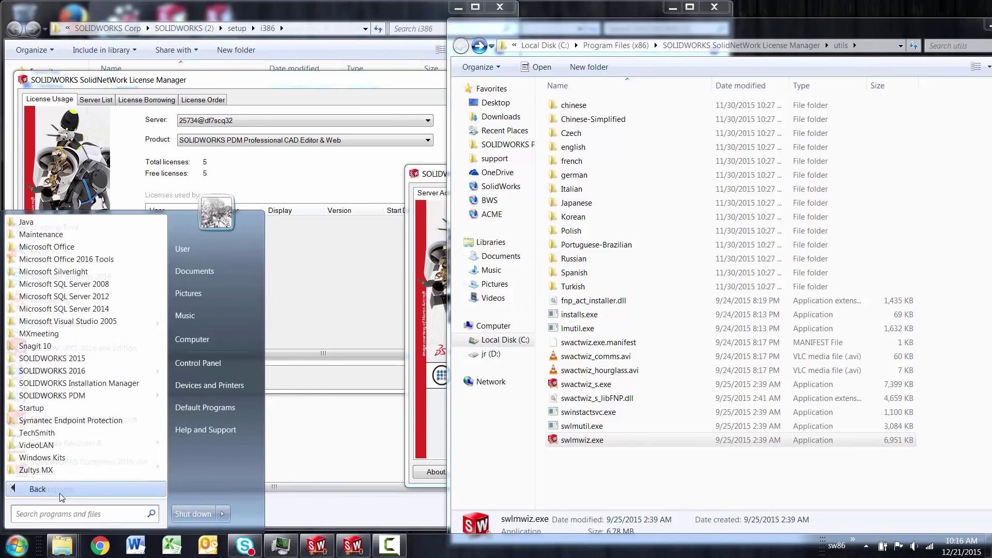
click(68, 372)
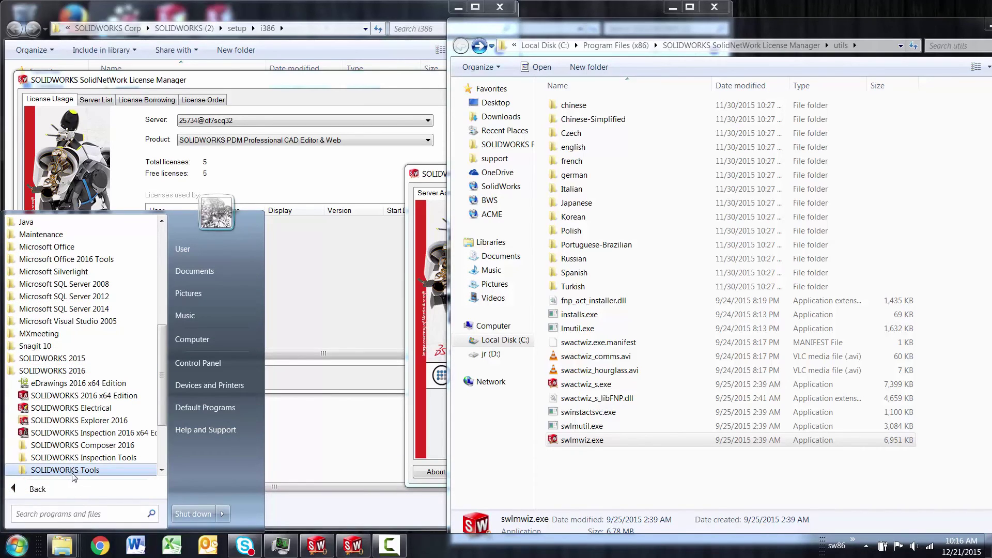
scroll(106, 429, down, 2)
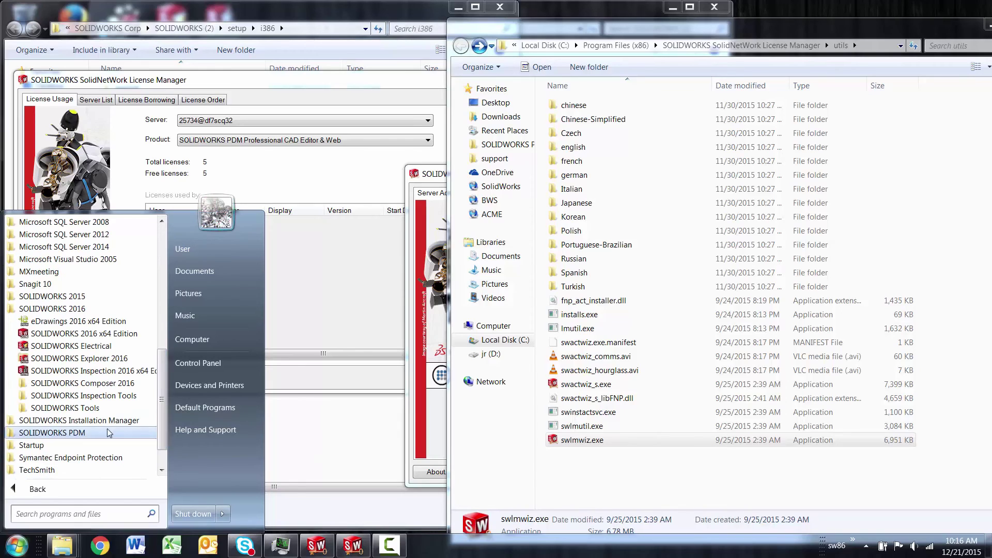
click(77, 408)
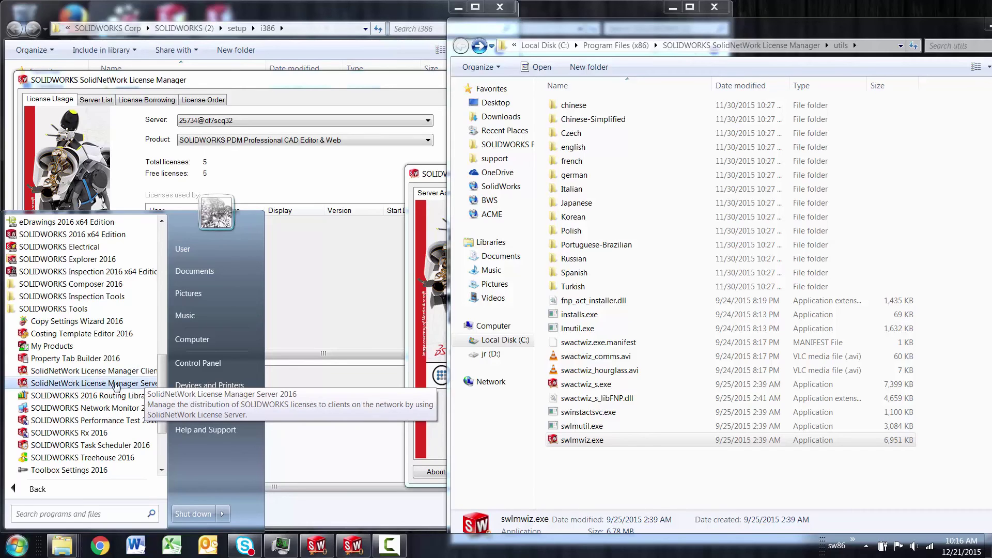
Step: Shift the utils folder window aside and bring the server License Manager window in front of it
drag(587, 35, 632, 35)
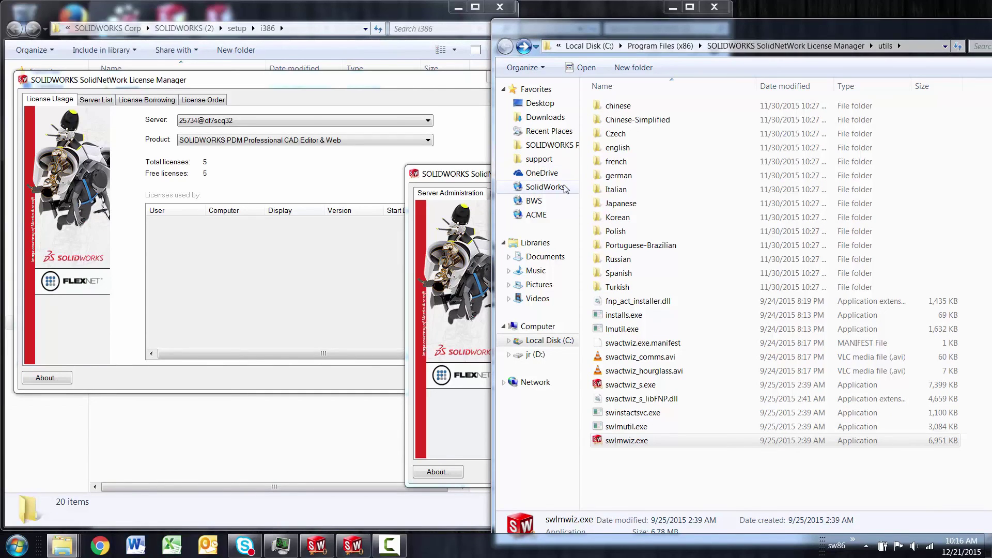
click(465, 176)
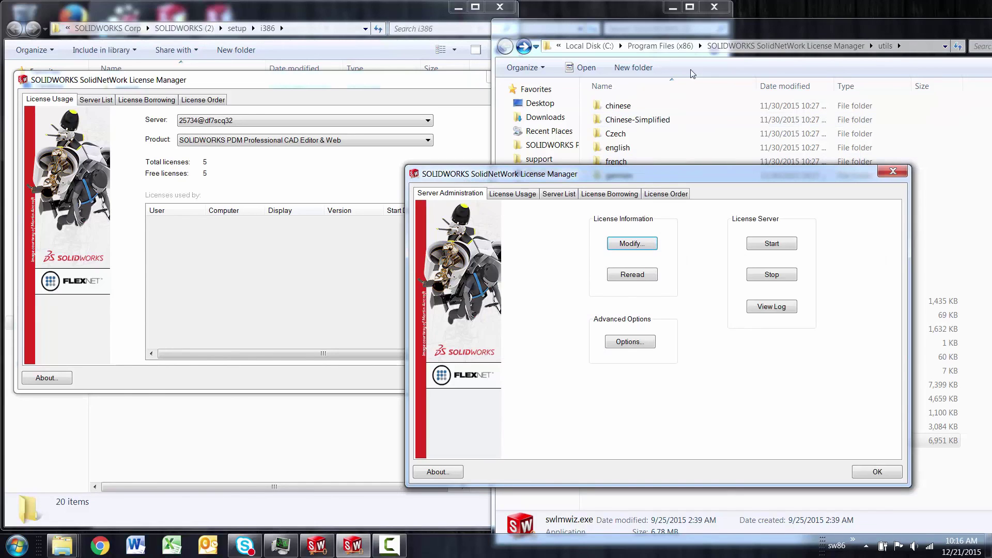